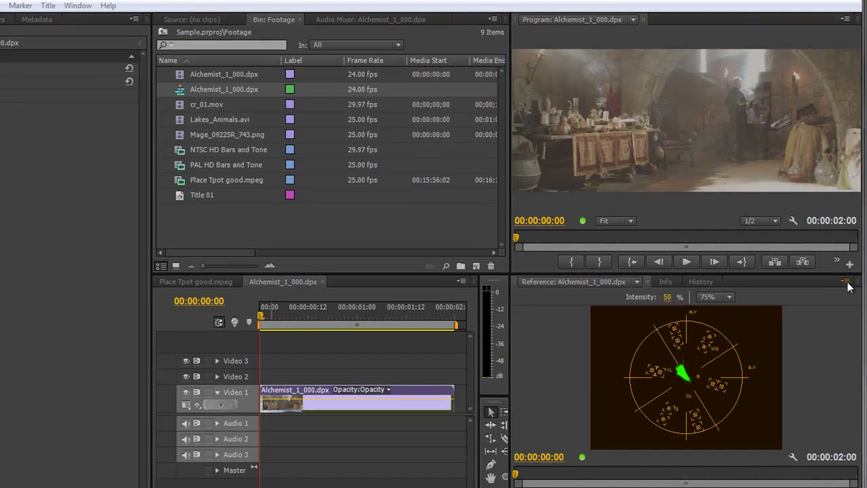
- Change the Reference monitor display from the vectorscope to YC Waveform
{"action": "left_click", "coordinate": [846, 282]}
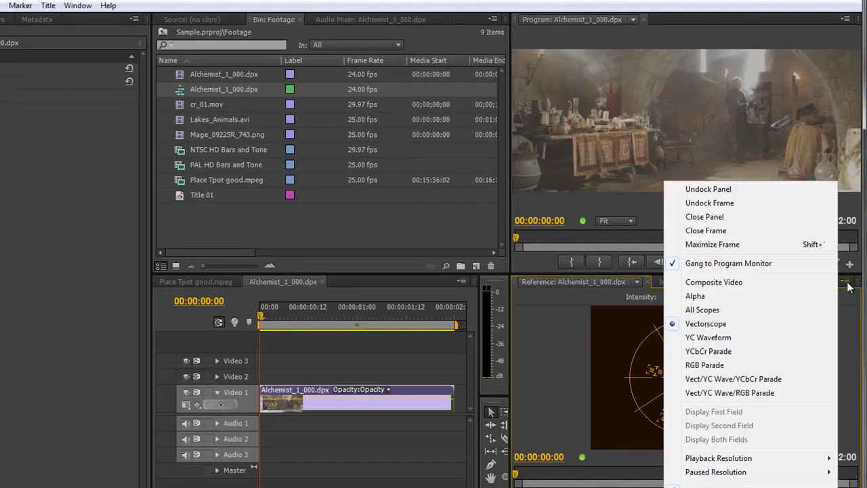
{"action": "left_click", "coordinate": [719, 336]}
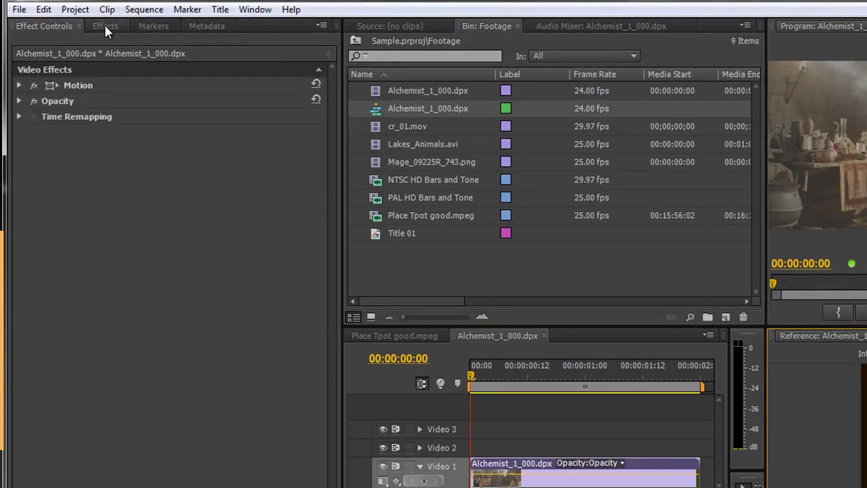
- Apply Luma Corrector from the 'luma' effects search to the Alchemist clip on Video 1 and view its settings
{"action": "left_click", "coordinate": [105, 27]}
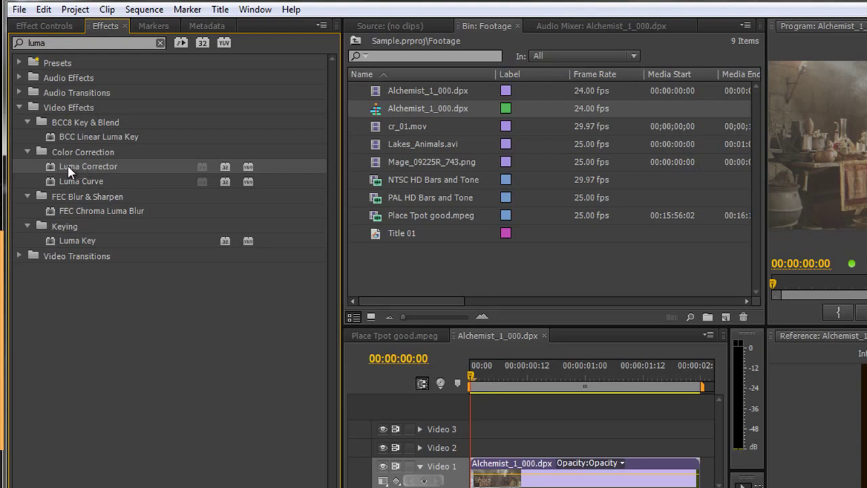
{"action": "left_click", "coordinate": [652, 468]}
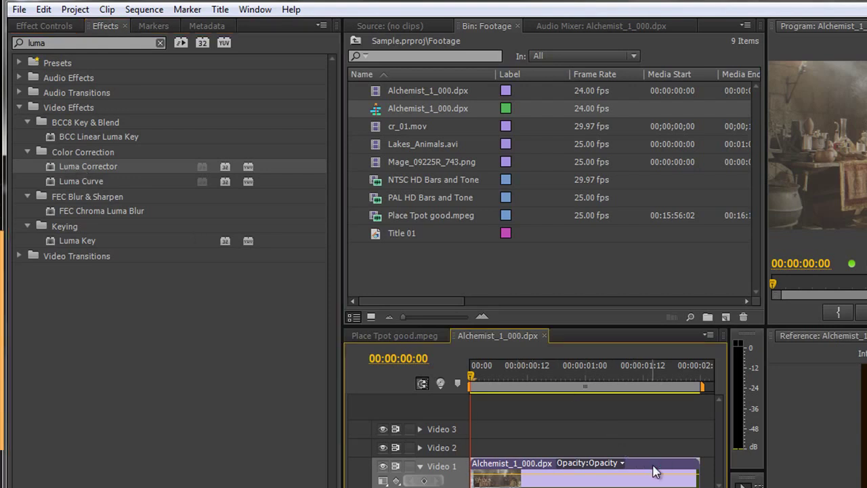
{"action": "left_click", "coordinate": [62, 166]}
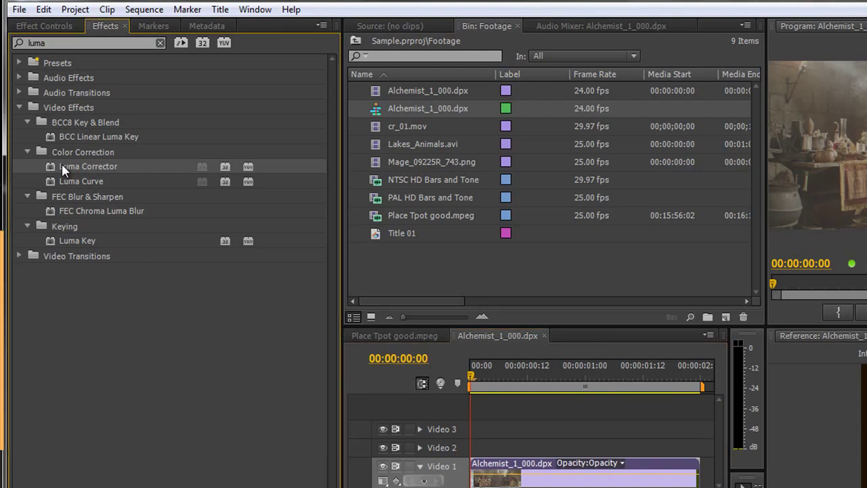
{"action": "left_click_drag", "start_coordinate": [50, 169], "coordinate": [595, 472]}
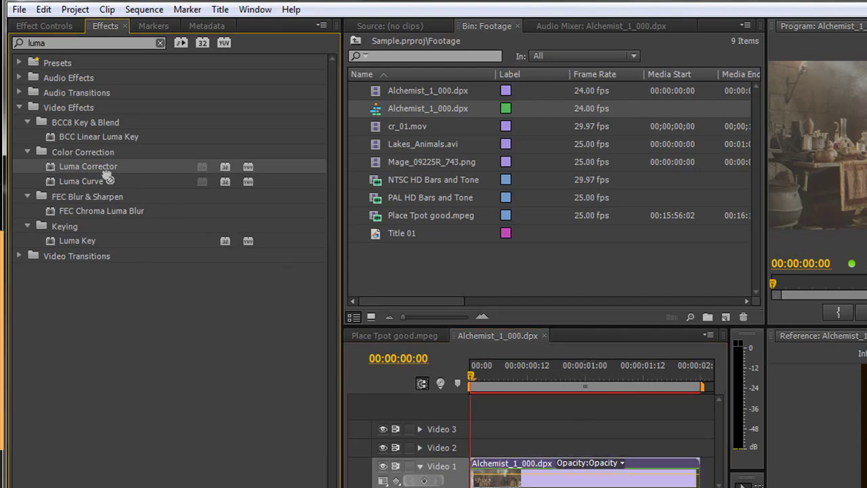
{"action": "left_click", "coordinate": [45, 27]}
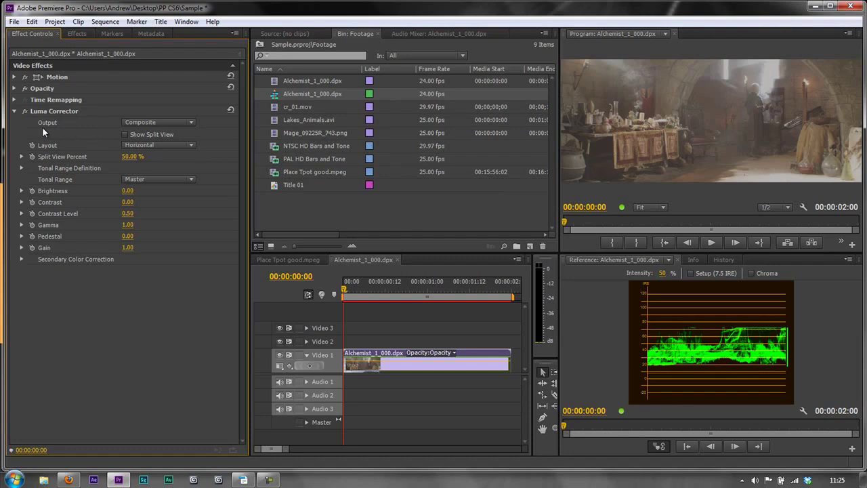
{"action": "left_click", "coordinate": [178, 122]}
{"action": "left_click", "coordinate": [148, 143]}
{"action": "left_click", "coordinate": [186, 123]}
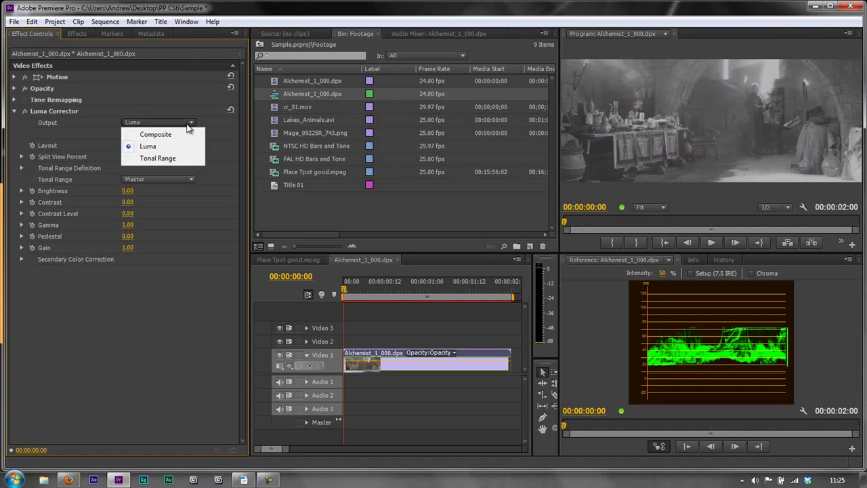
{"action": "left_click", "coordinate": [162, 159]}
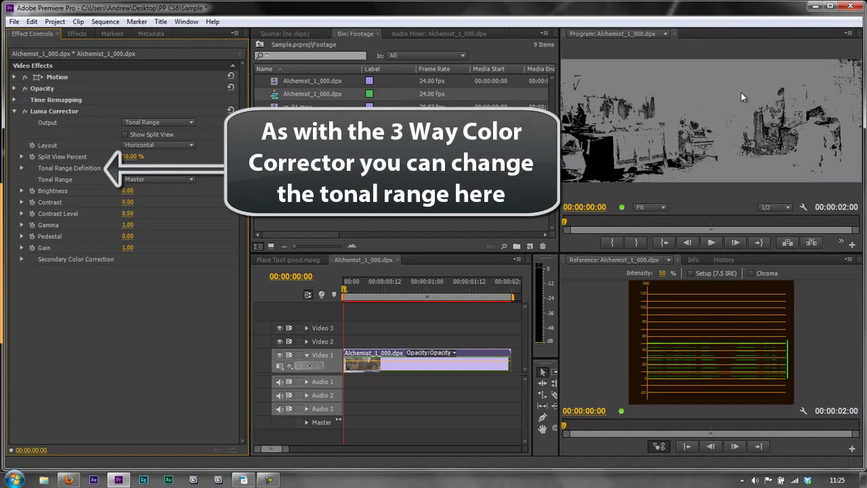
{"action": "left_click", "coordinate": [183, 123]}
{"action": "left_click", "coordinate": [155, 135]}
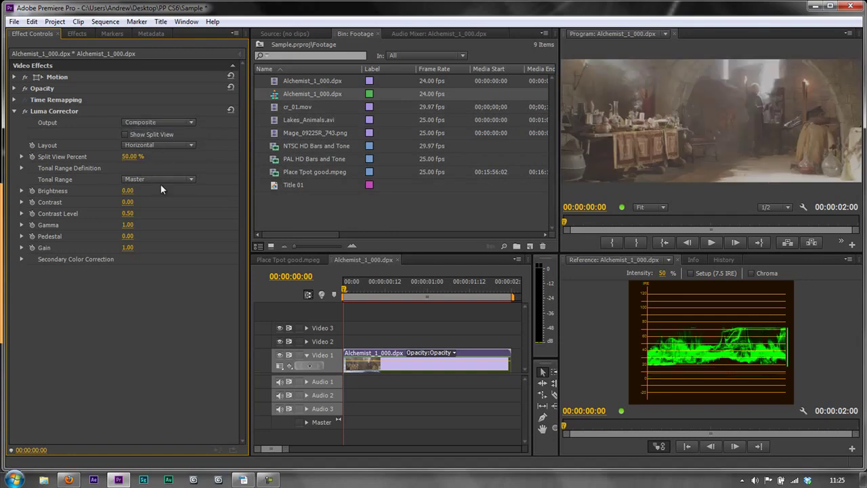
- Enable Show Split View with a Vertical layout, leaving Tonal Range on Master
{"action": "left_click", "coordinate": [128, 134]}
{"action": "left_click", "coordinate": [125, 135]}
{"action": "left_click", "coordinate": [125, 135]}
{"action": "left_click", "coordinate": [189, 147]}
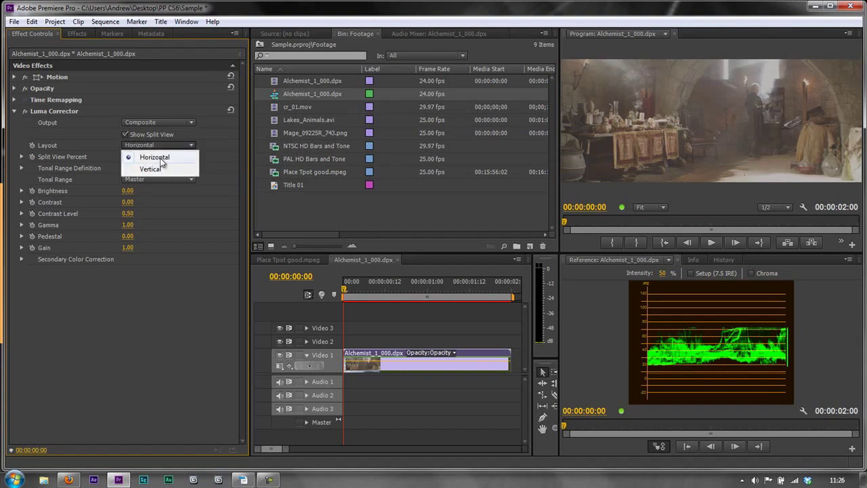
{"action": "left_click", "coordinate": [147, 169]}
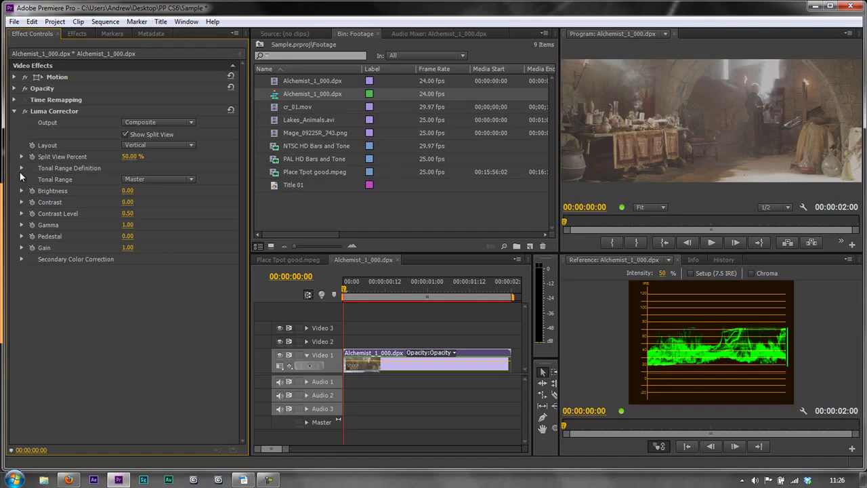
{"action": "left_click", "coordinate": [174, 180]}
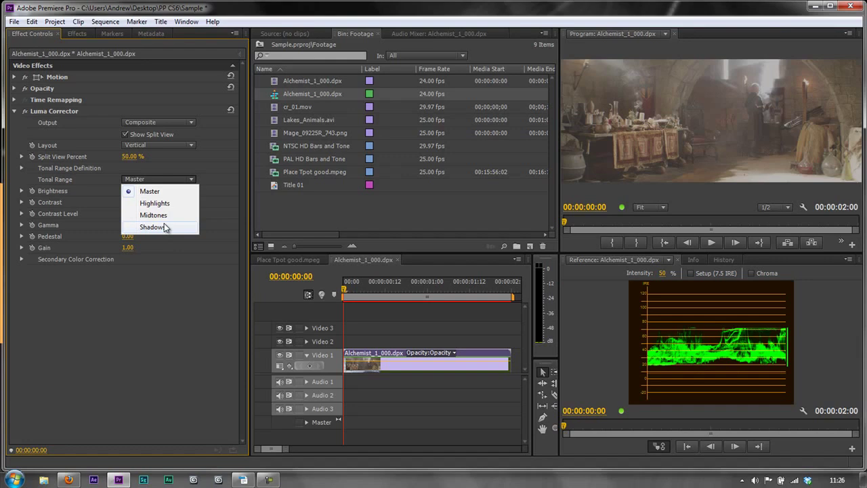
- With Tonal Range kept at Master, expand Brightness, Contrast, Contrast Level, Gamma, Pedestal and Gain
{"action": "left_click", "coordinate": [177, 191]}
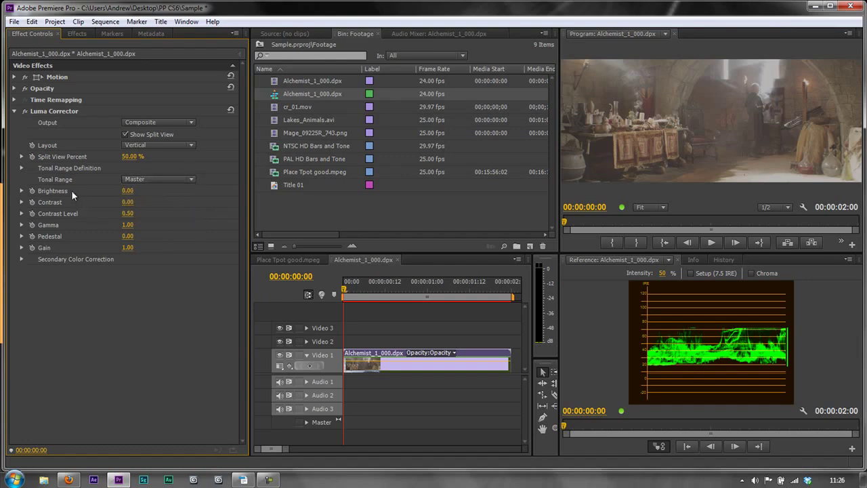
{"action": "left_click", "coordinate": [21, 190]}
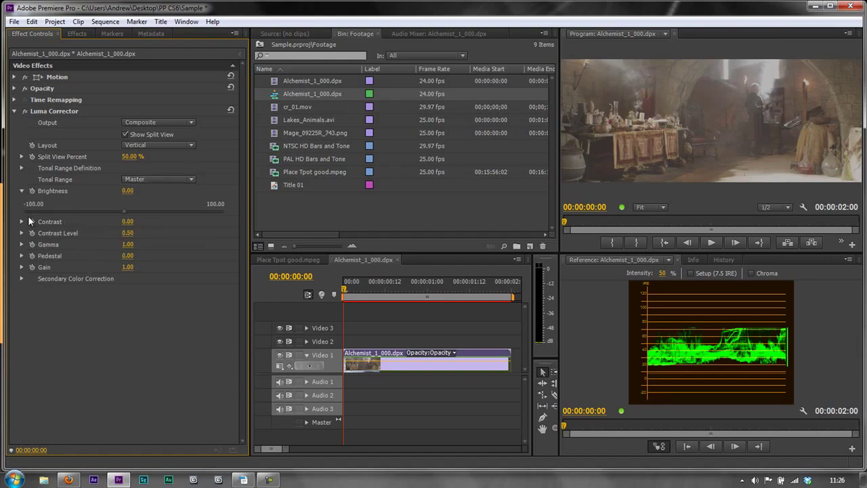
{"action": "left_click", "coordinate": [21, 222]}
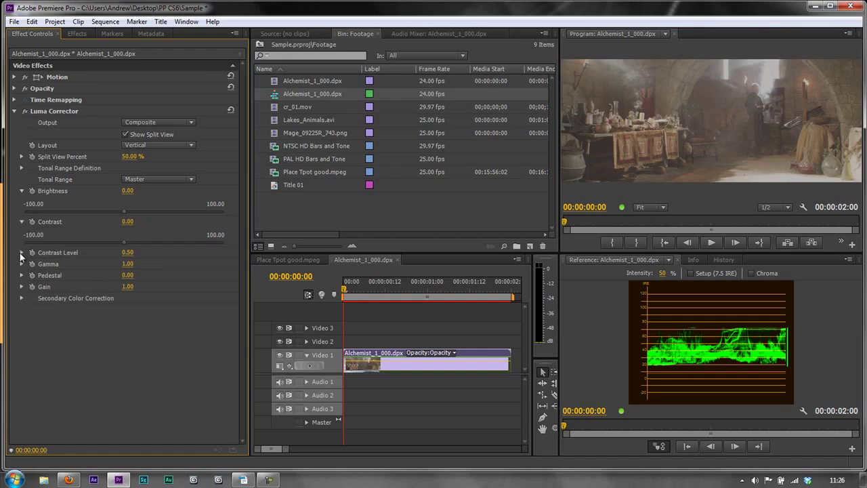
{"action": "left_click", "coordinate": [21, 252]}
{"action": "left_click", "coordinate": [21, 283]}
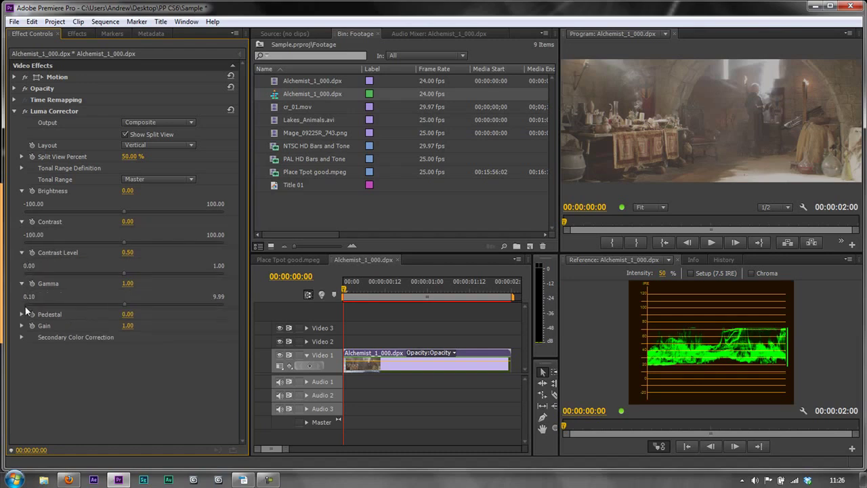
{"action": "left_click", "coordinate": [21, 315]}
{"action": "left_click", "coordinate": [21, 345]}
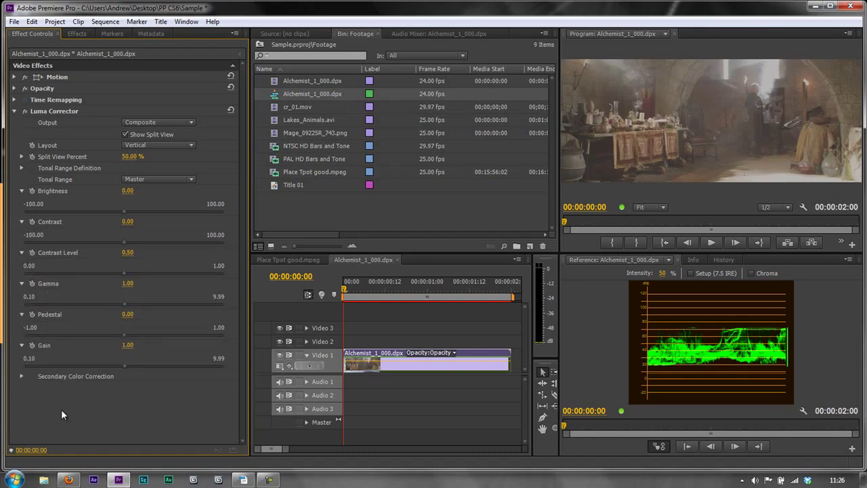
{"action": "left_click", "coordinate": [21, 376]}
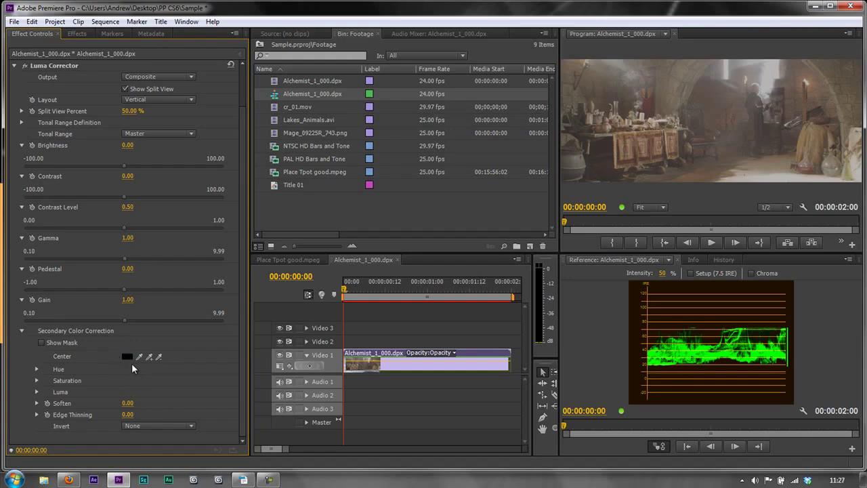
{"action": "left_click", "coordinate": [22, 331]}
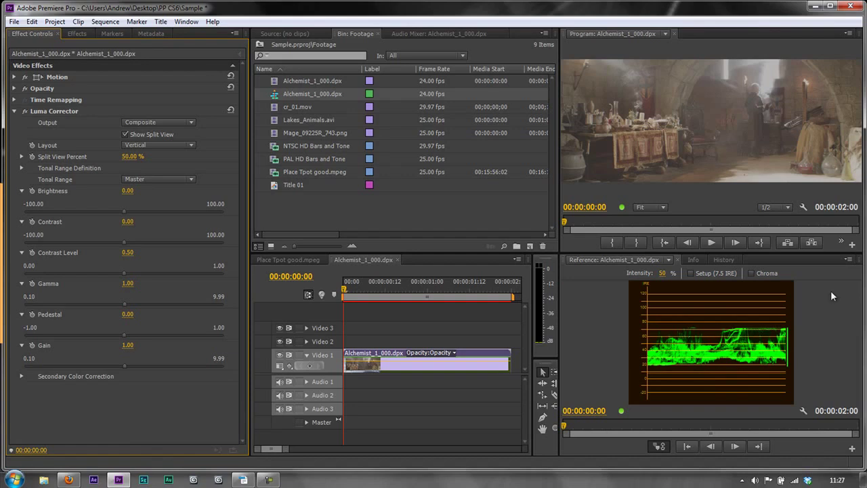
- Dock the Reference monitor beside the Timeline and the Program monitor left of the bin, widening the waveform
{"action": "left_click", "coordinate": [563, 263]}
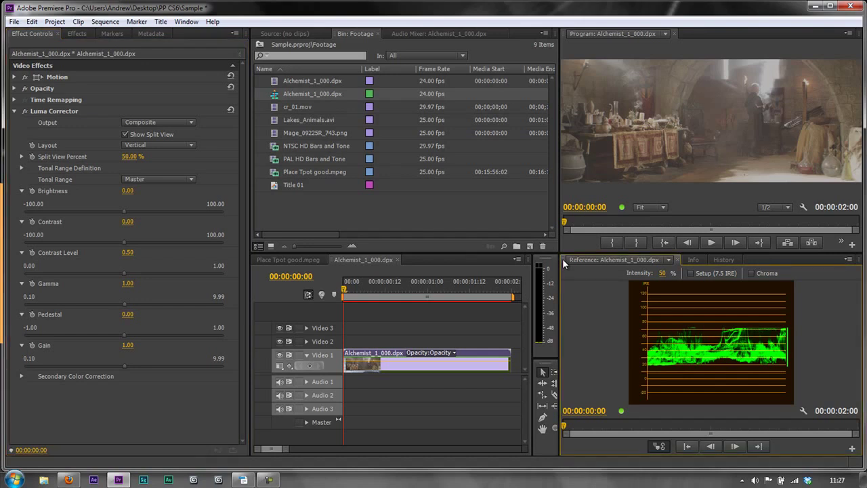
{"action": "left_click_drag", "start_coordinate": [564, 263], "coordinate": [257, 296]}
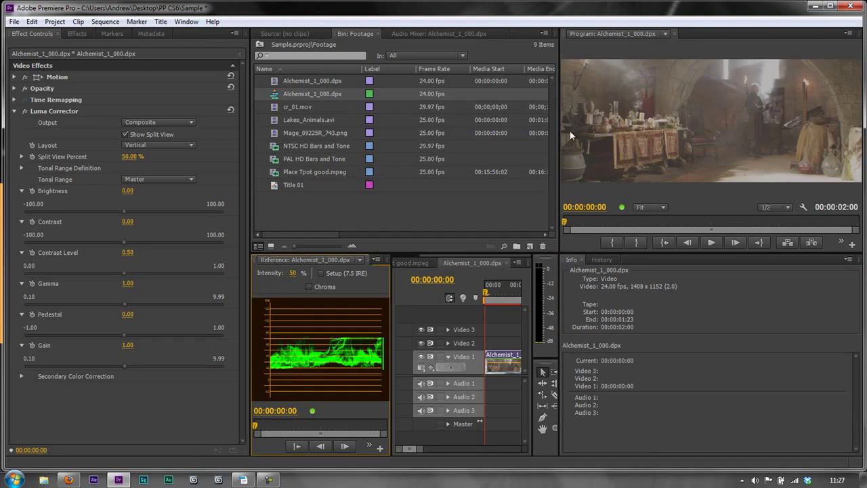
{"action": "left_click_drag", "start_coordinate": [562, 31], "coordinate": [260, 96]}
{"action": "left_click_drag", "start_coordinate": [796, 331], "coordinate": [813, 330]}
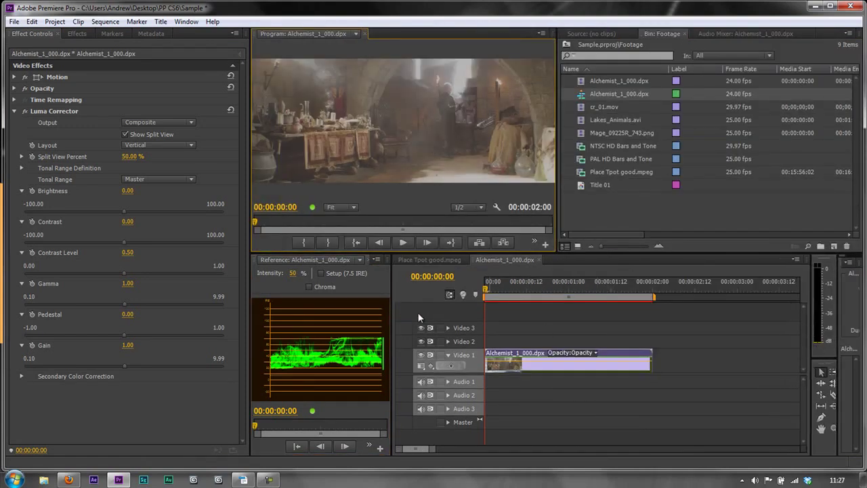
{"action": "left_click_drag", "start_coordinate": [392, 312], "coordinate": [556, 319]}
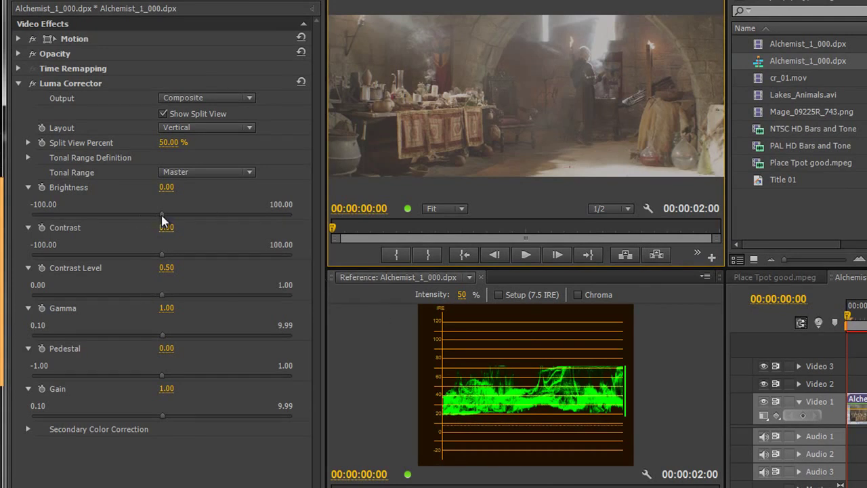
{"action": "left_click_drag", "start_coordinate": [162, 216], "coordinate": [213, 221]}
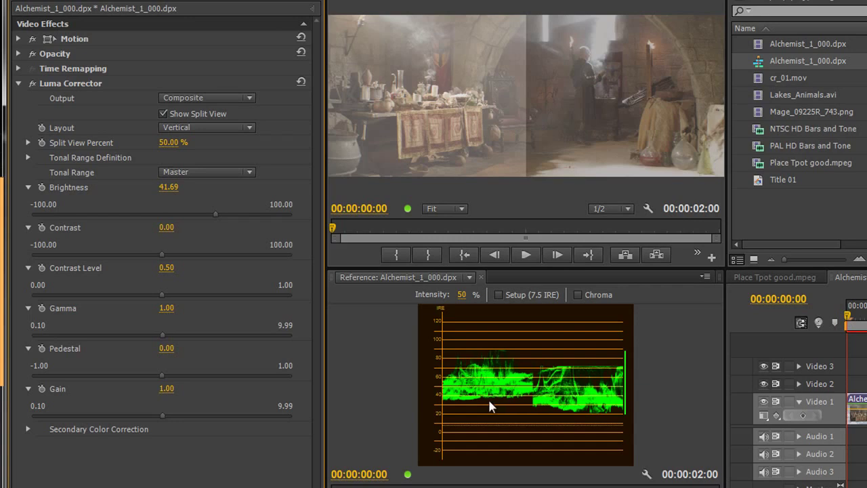
{"action": "left_click_drag", "start_coordinate": [215, 213], "coordinate": [162, 229]}
{"action": "left_click", "coordinate": [167, 187]}
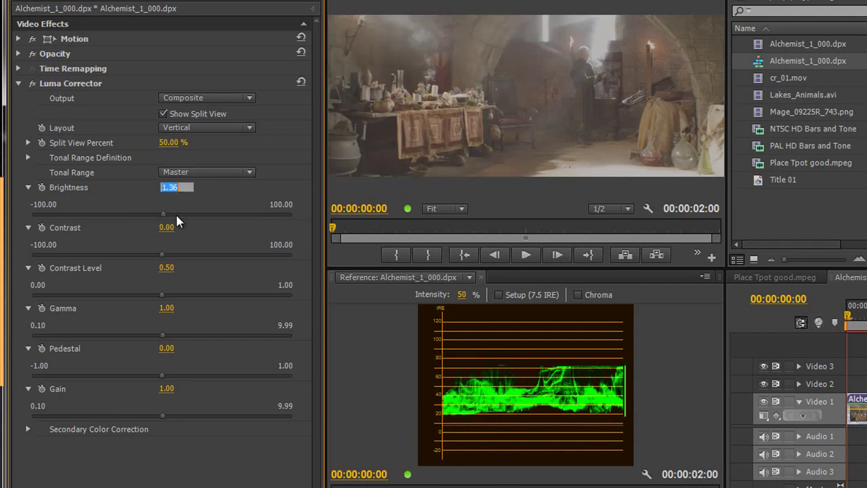
{"action": "type", "text": "0"}
{"action": "key", "text": "Return"}
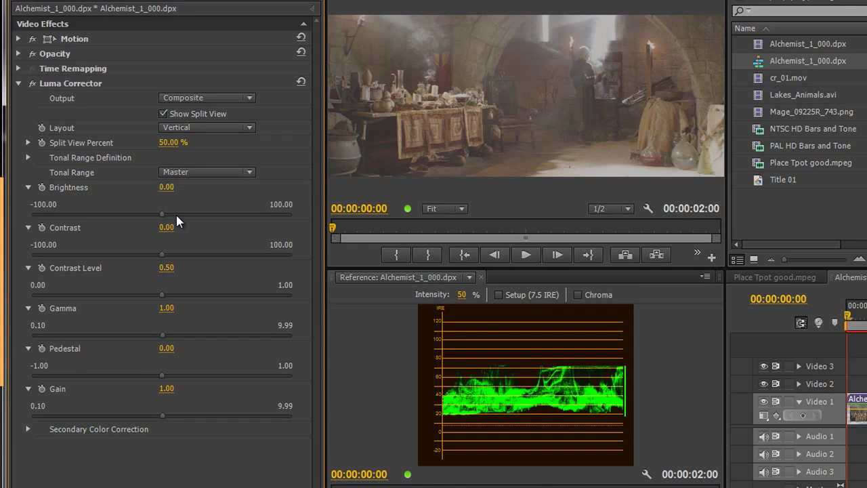
- Set Luma Corrector Contrast to 44.96, Contrast Level to 0.36 and Pedestal to -0.01
{"action": "left_click_drag", "start_coordinate": [162, 254], "coordinate": [207, 261]}
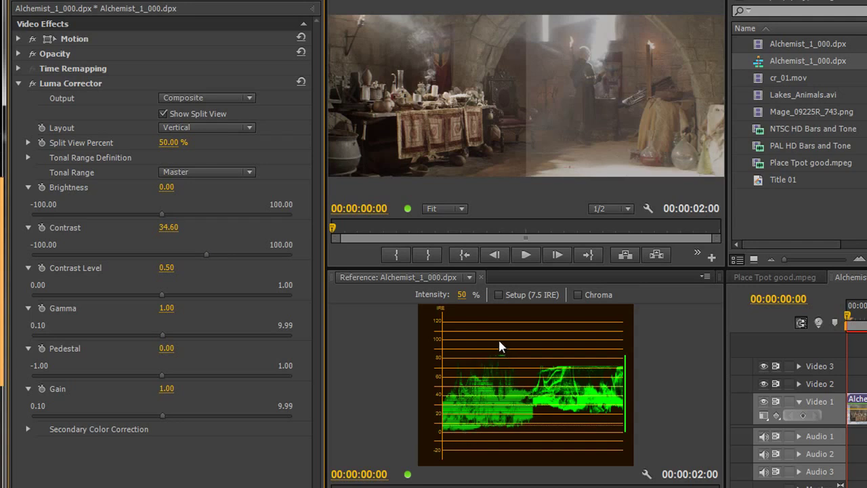
{"action": "left_click_drag", "start_coordinate": [163, 298], "coordinate": [125, 292]}
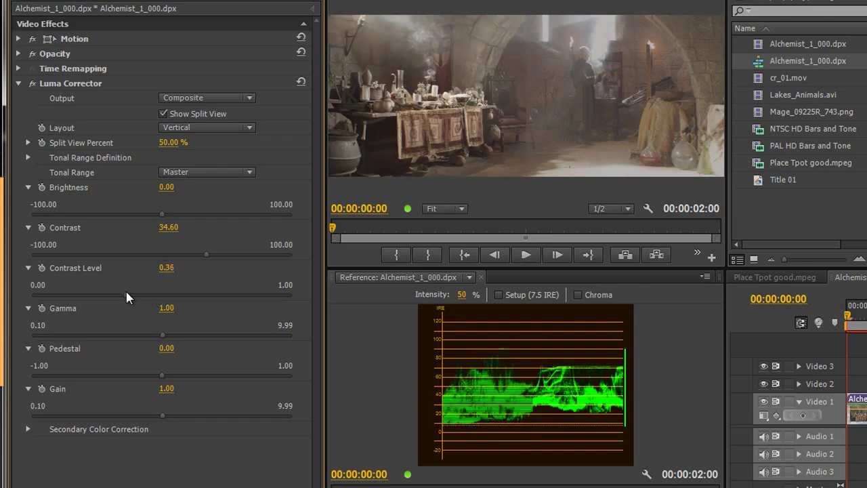
{"action": "left_click_drag", "start_coordinate": [205, 253], "coordinate": [217, 251]}
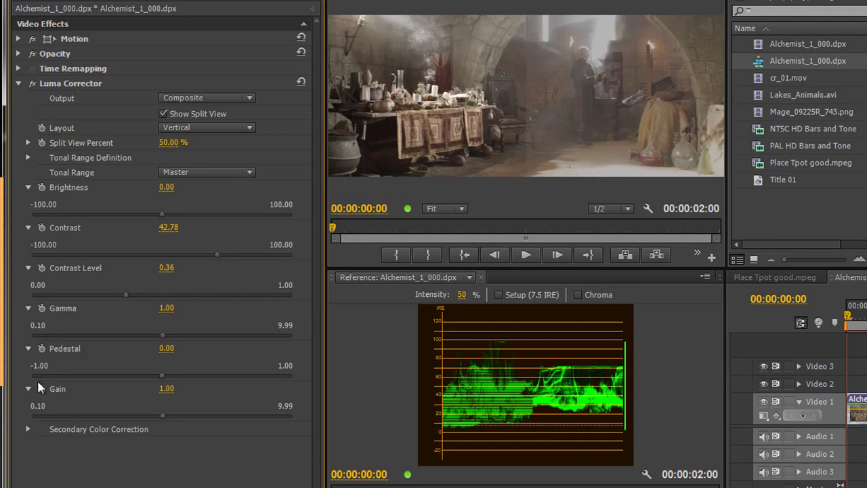
{"action": "mouse_move", "coordinate": [162, 381]}
{"action": "left_mouse_down"}
{"action": "mouse_move", "coordinate": [170, 381]}
{"action": "mouse_move", "coordinate": [161, 382]}
{"action": "left_mouse_up"}
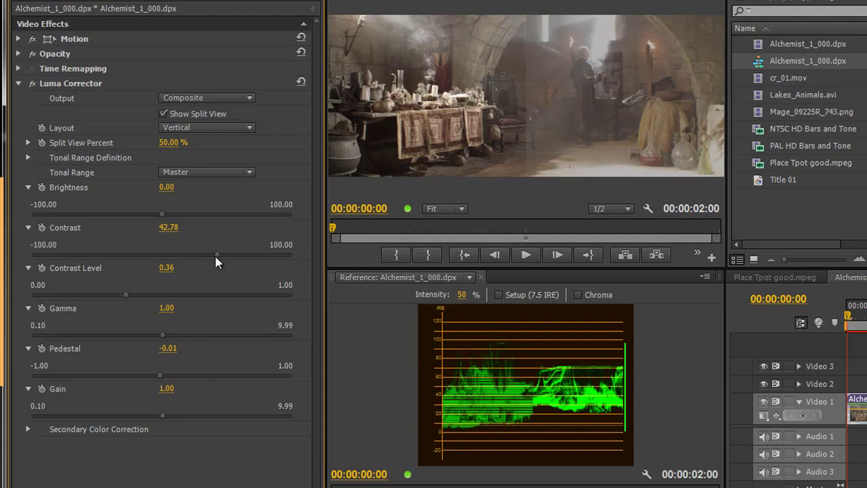
{"action": "left_click_drag", "start_coordinate": [214, 253], "coordinate": [219, 258]}
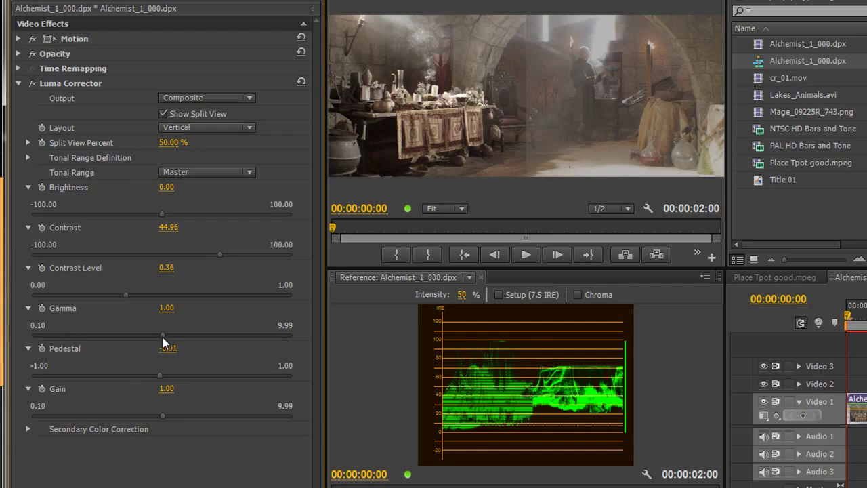
- Lower Gamma to 0.62, and after trying Gain between 0.50 and 1.39, reset Gain to 1.00
{"action": "left_click_drag", "start_coordinate": [163, 337], "coordinate": [143, 334]}
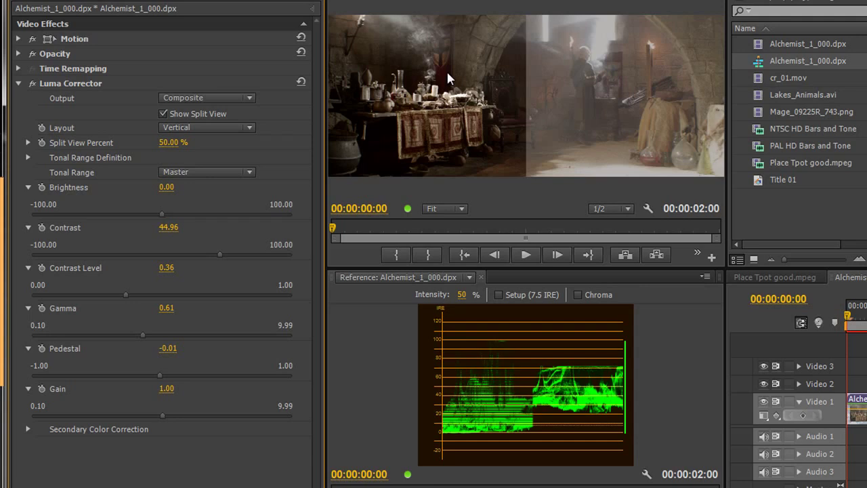
{"action": "left_click_drag", "start_coordinate": [164, 415], "coordinate": [162, 414]}
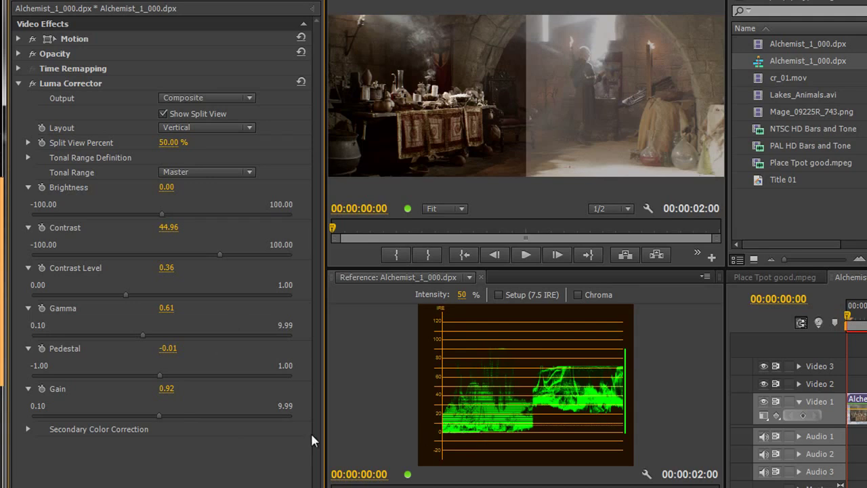
{"action": "left_click_drag", "start_coordinate": [159, 415], "coordinate": [168, 415]}
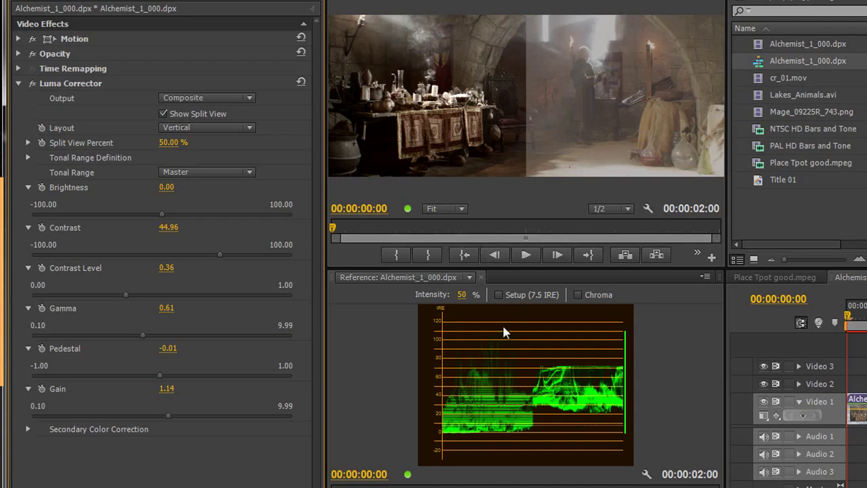
{"action": "left_click_drag", "start_coordinate": [169, 415], "coordinate": [176, 415]}
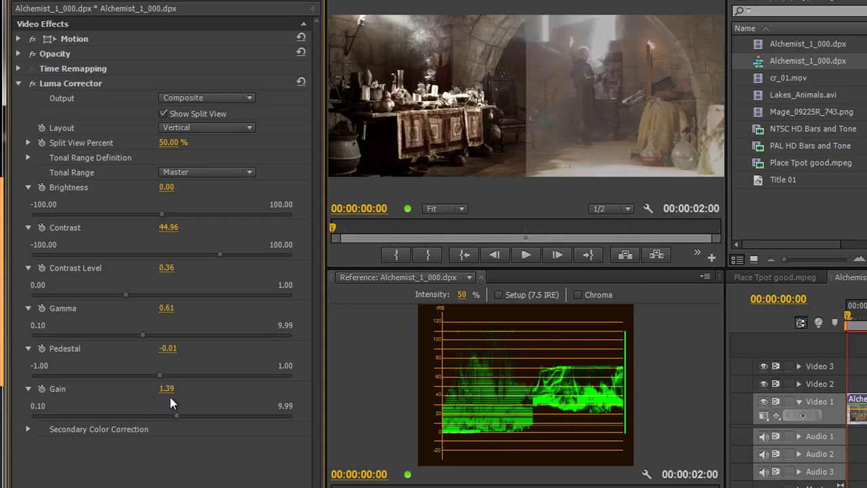
{"action": "mouse_move", "coordinate": [167, 390]}
{"action": "left_mouse_down"}
{"action": "mouse_move", "coordinate": [154, 394]}
{"action": "mouse_move", "coordinate": [167, 397]}
{"action": "left_mouse_up"}
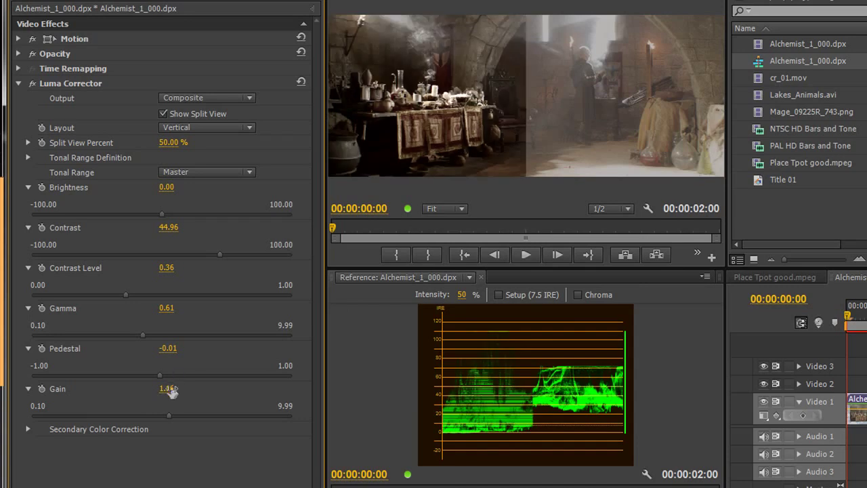
{"action": "left_click", "coordinate": [169, 390]}
{"action": "type", "text": "1"}
{"action": "key", "text": "Return"}
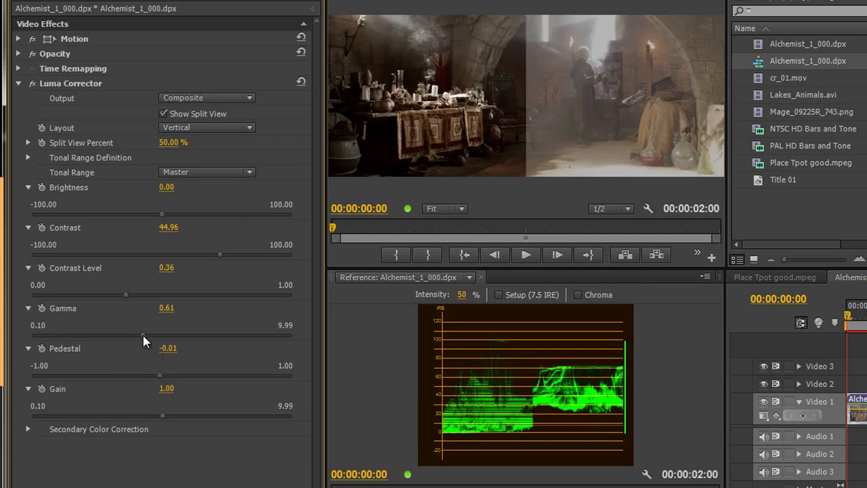
{"action": "left_click_drag", "start_coordinate": [143, 334], "coordinate": [144, 336]}
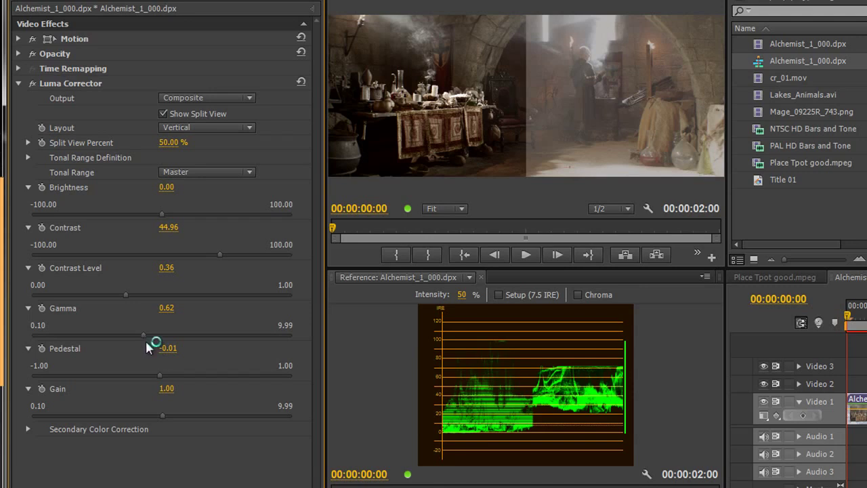
- Turn off Show Split View and toggle the Luma Corrector off and on to compare with the original
{"action": "left_click", "coordinate": [164, 114]}
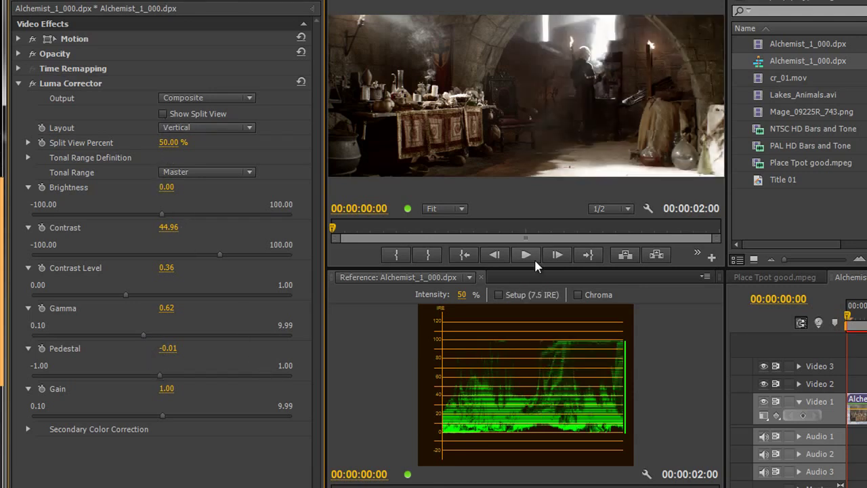
{"action": "left_click", "coordinate": [32, 84]}
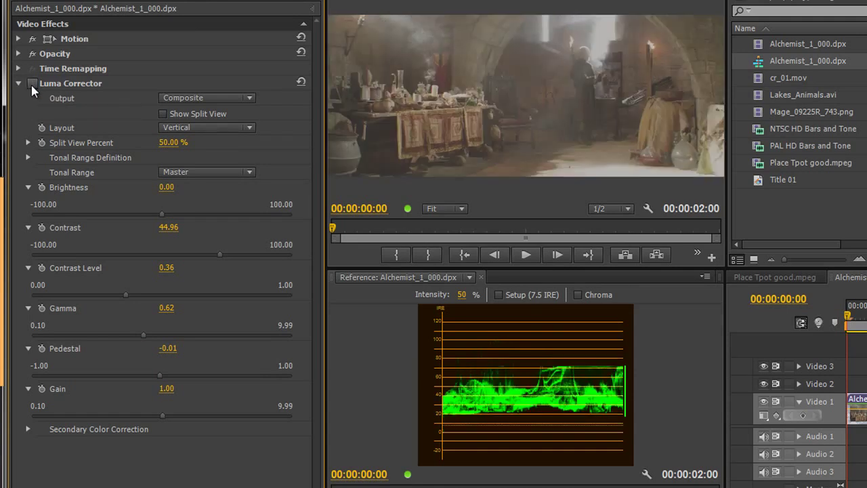
{"action": "left_click", "coordinate": [32, 84]}
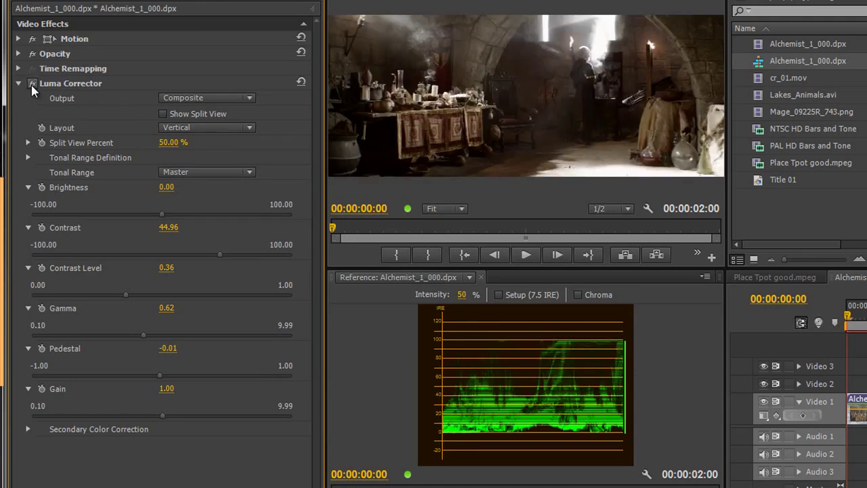
{"action": "left_click", "coordinate": [31, 84]}
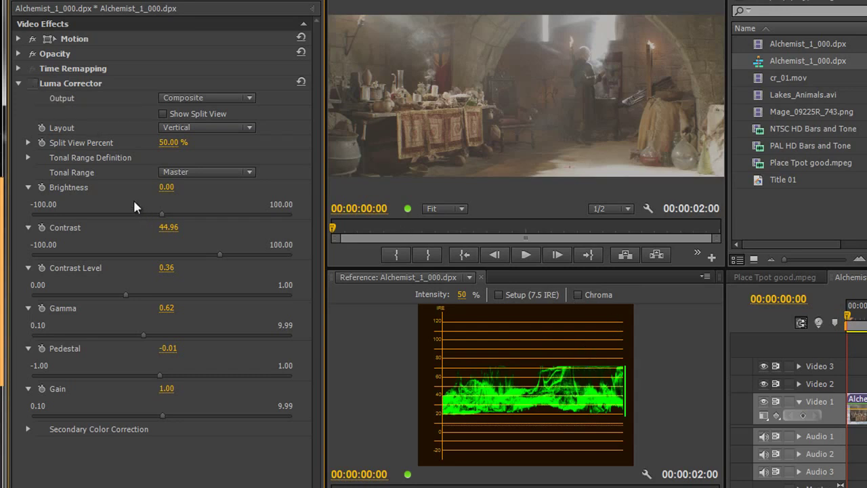
{"action": "left_click", "coordinate": [32, 83]}
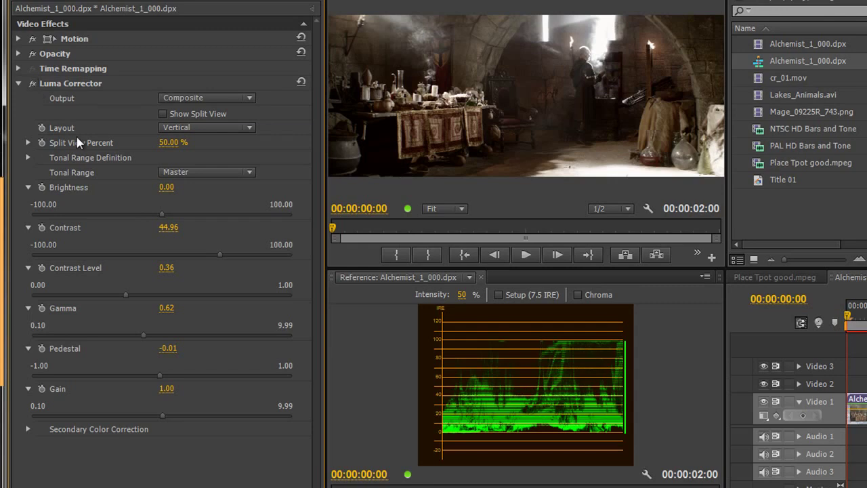